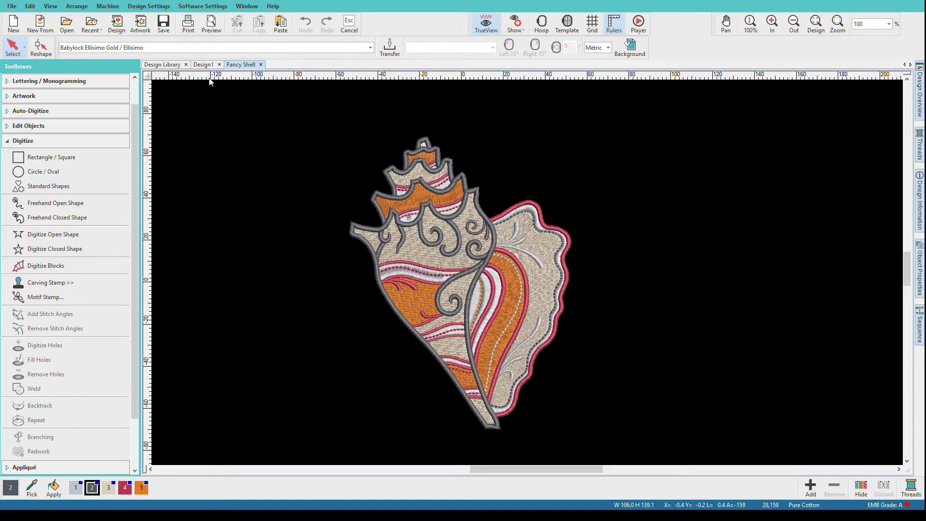
pyautogui.click(199, 64)
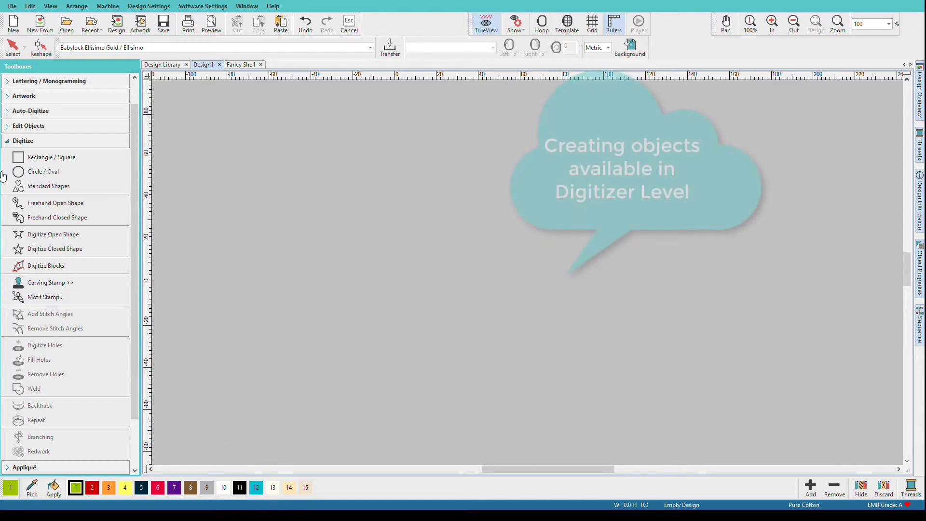
# Draw a 63.61 mm Tatami-filled circle, then recolour it from green to teal thread 12
pyautogui.click(30, 172)
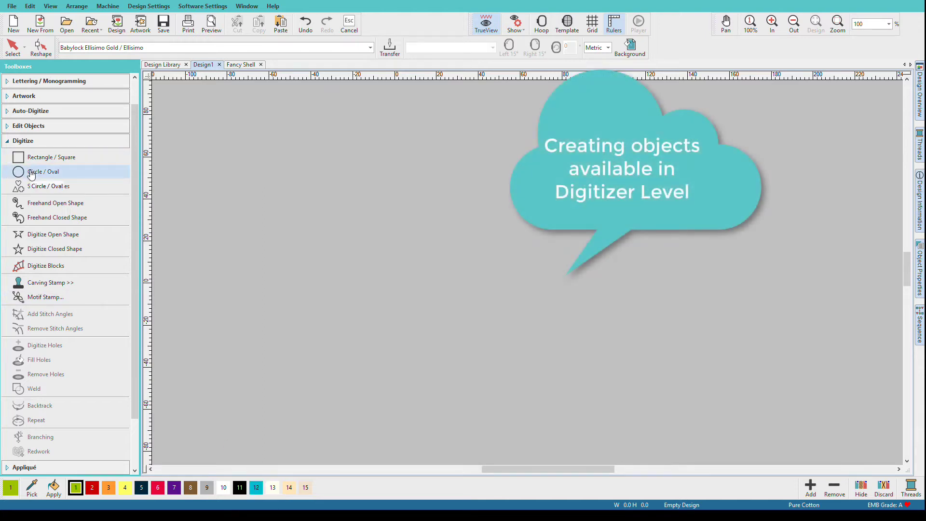
pyautogui.click(288, 232)
pyautogui.click(355, 233)
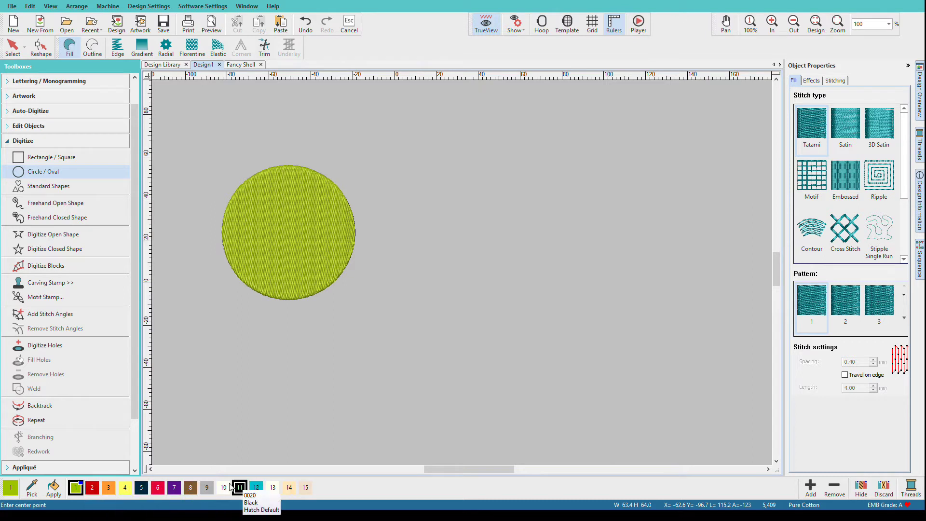
pyautogui.press('Escape')
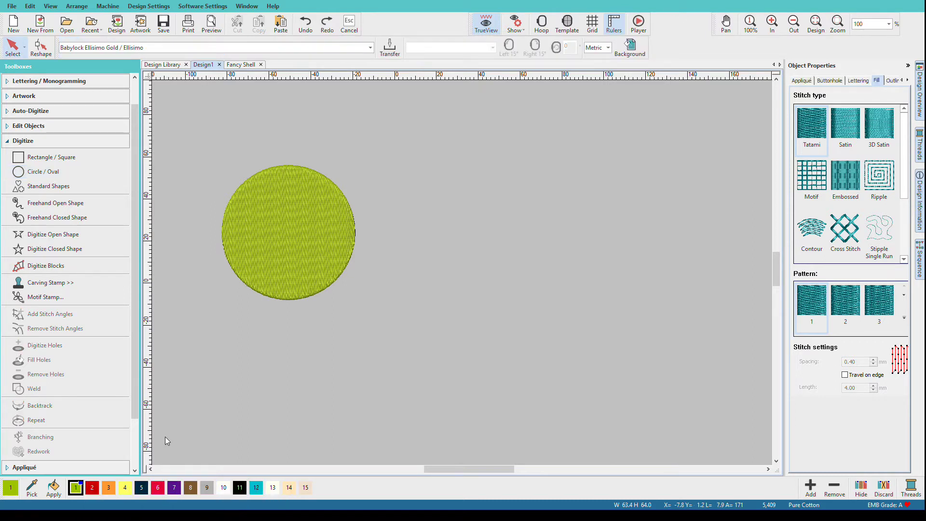
pyautogui.click(283, 276)
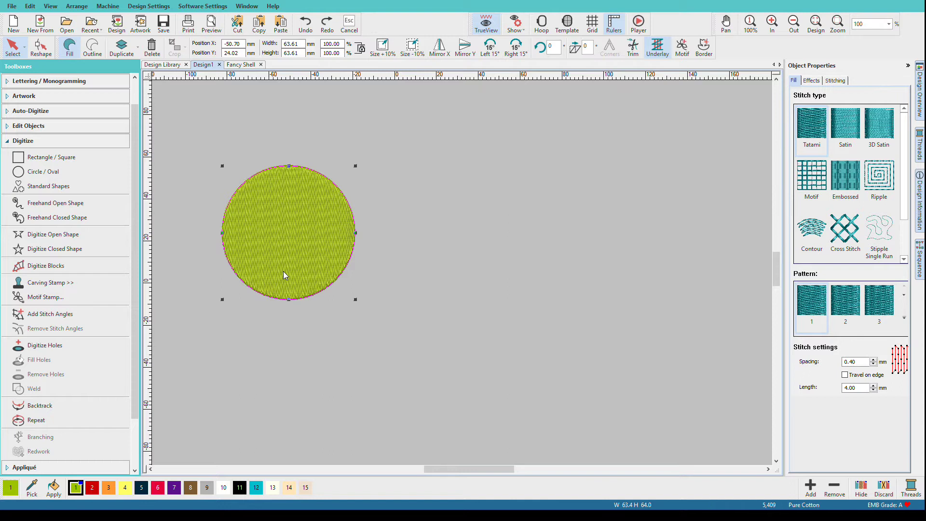
pyautogui.click(255, 488)
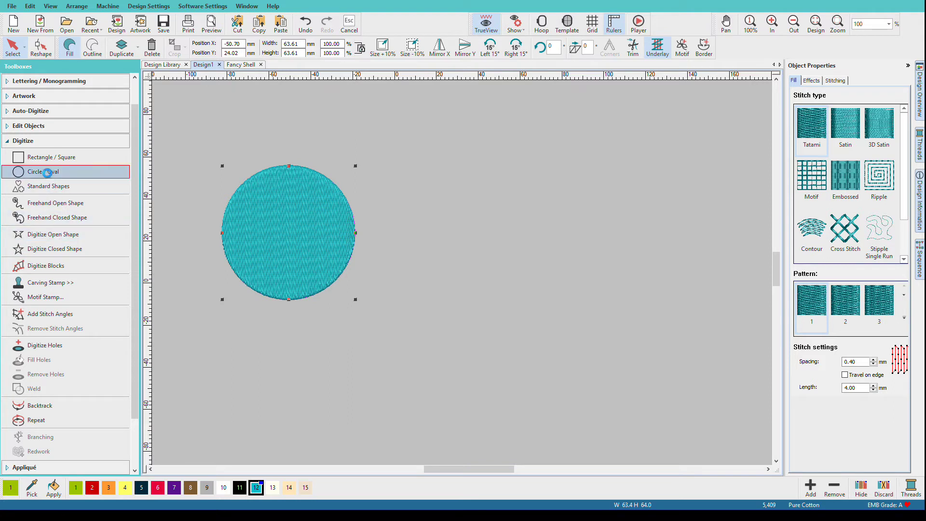
# Draw a second, larger green circle overlapping the teal one
pyautogui.click(323, 337)
pyautogui.click(347, 307)
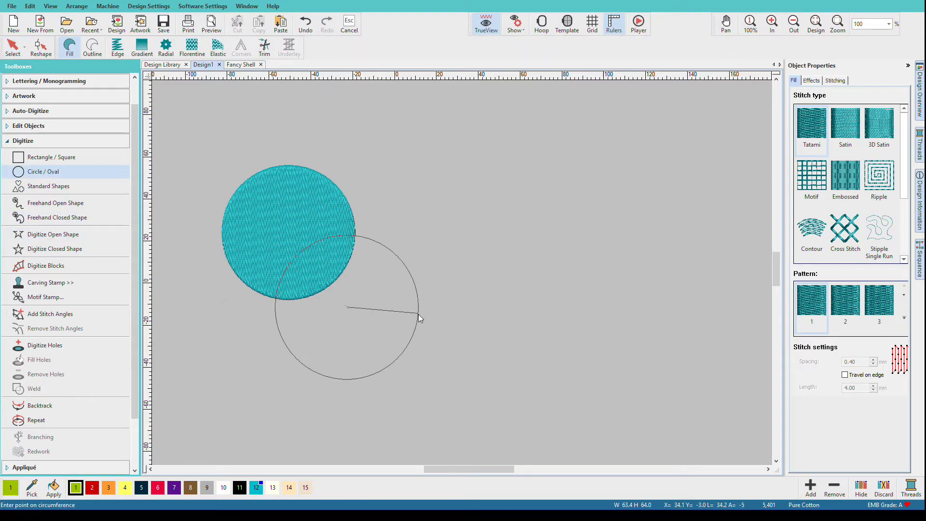
pyautogui.click(417, 314)
pyautogui.press('Return')
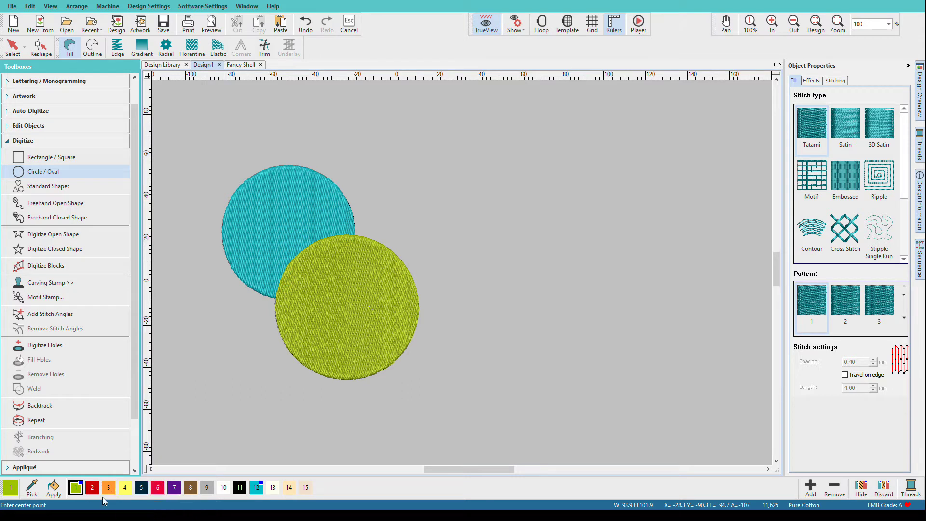
# Make red thread 6 current and draw a third circle overlapping the green one
pyautogui.click(33, 488)
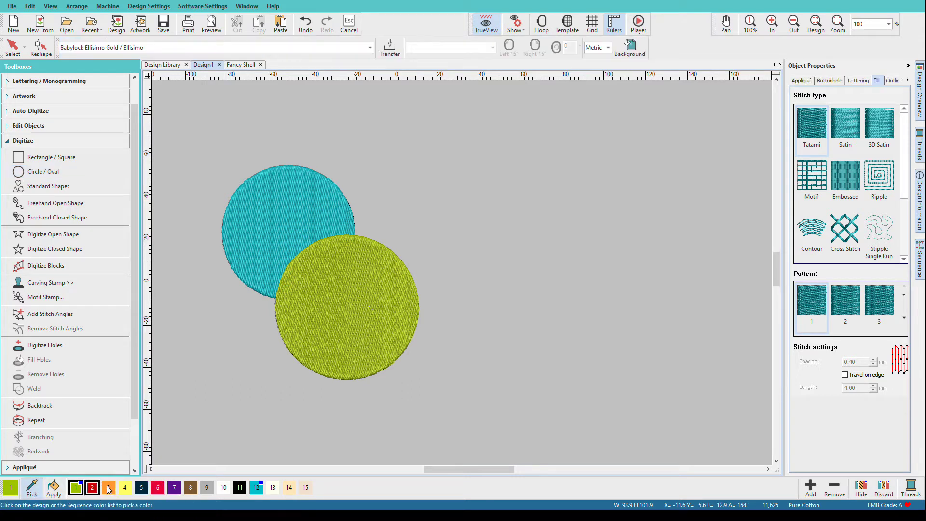
pyautogui.click(158, 488)
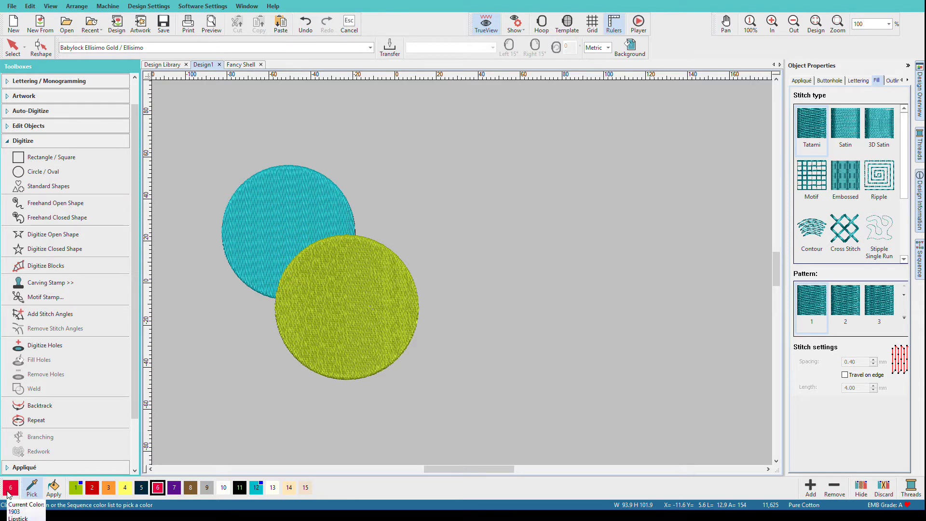
pyautogui.click(49, 176)
pyautogui.click(420, 293)
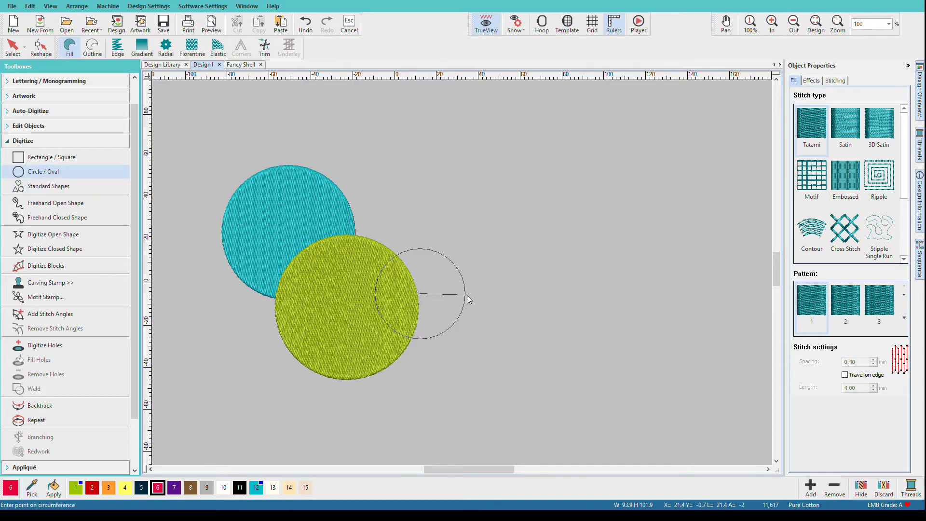
pyautogui.click(472, 294)
pyautogui.press('Return')
pyautogui.press('p')
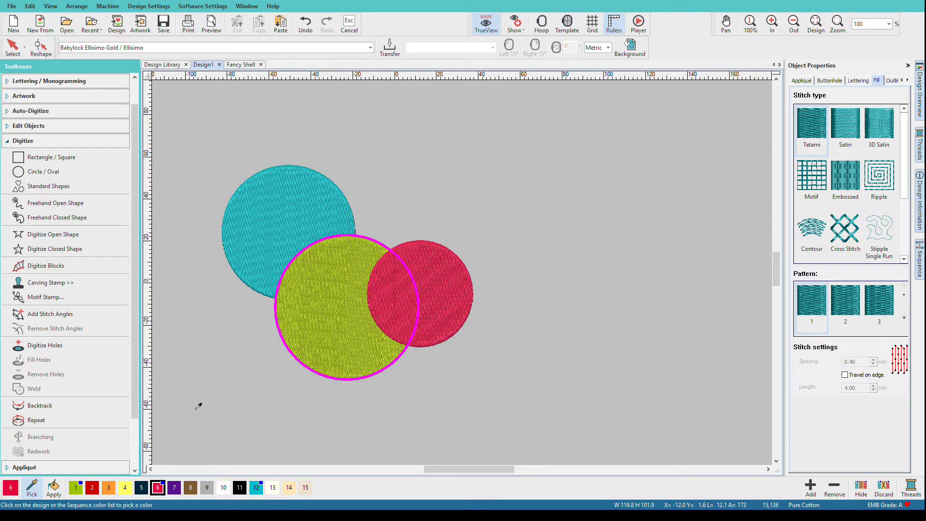
pyautogui.click(55, 490)
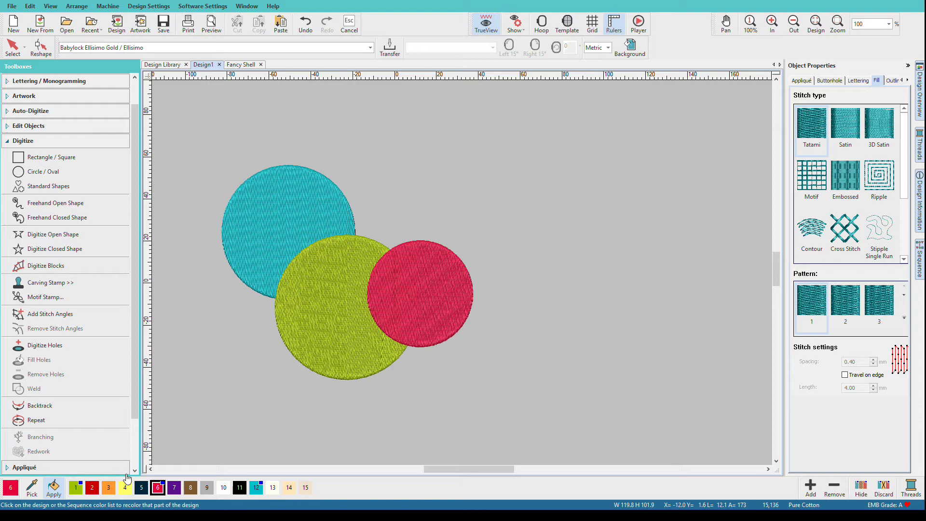
pyautogui.click(257, 487)
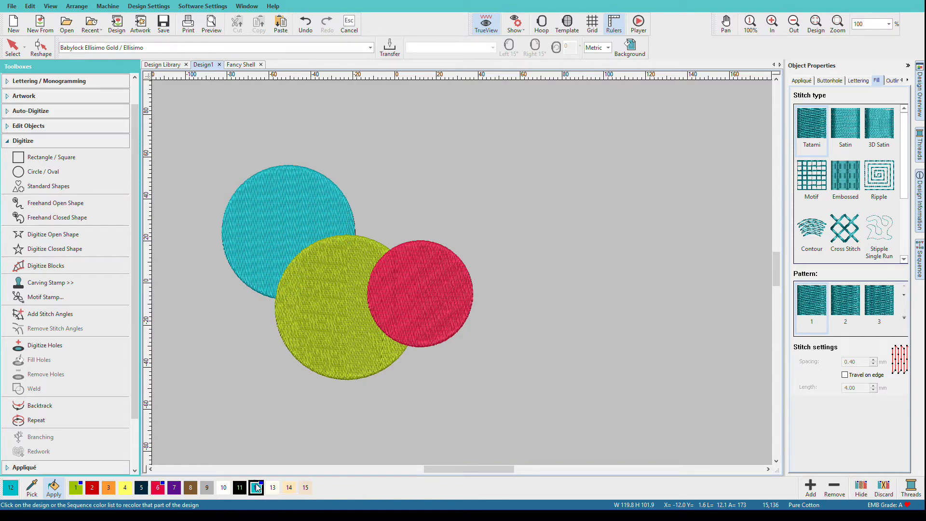
pyautogui.click(336, 295)
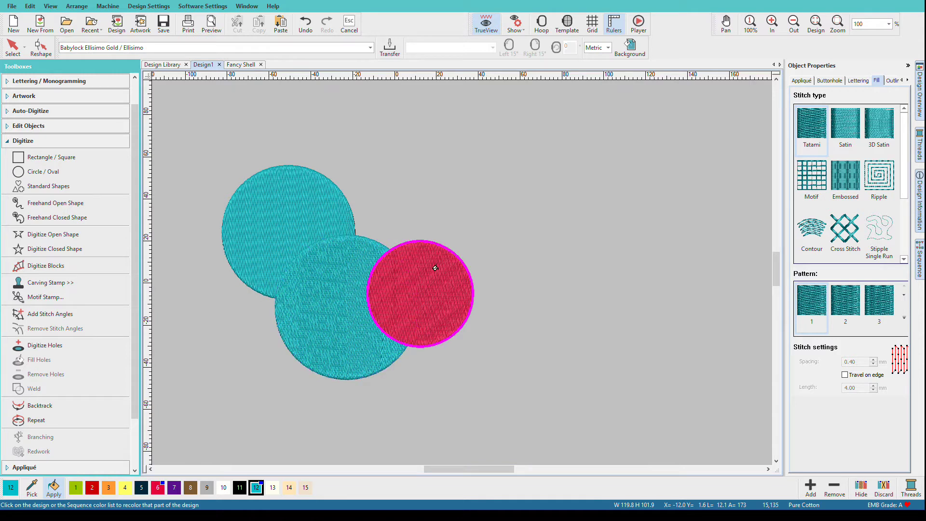
pyautogui.click(407, 262)
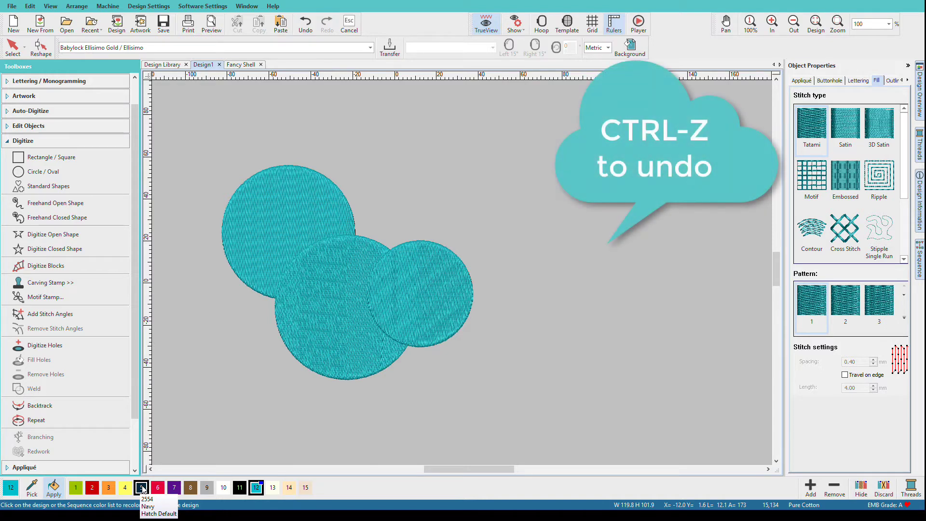
pyautogui.hotkey('ctrl', 'z')
pyautogui.hotkey('ctrl', 'z')
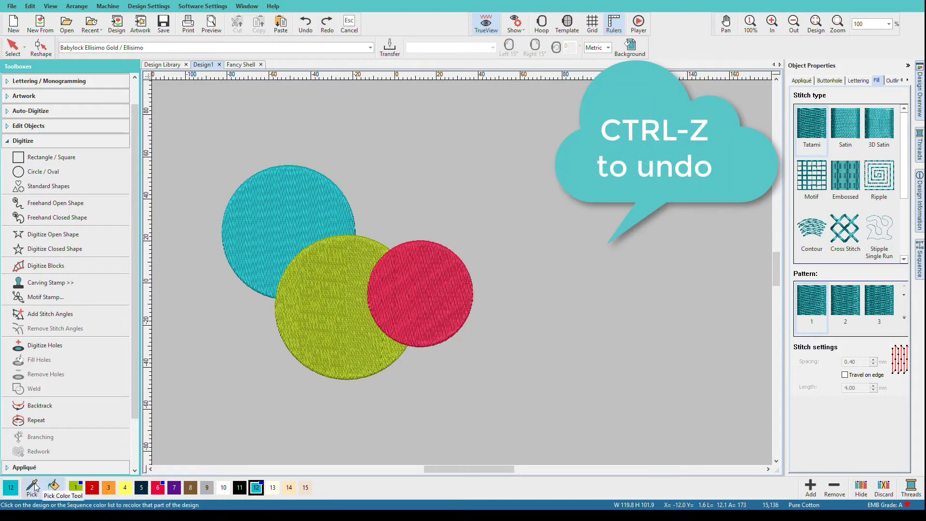
pyautogui.click(33, 487)
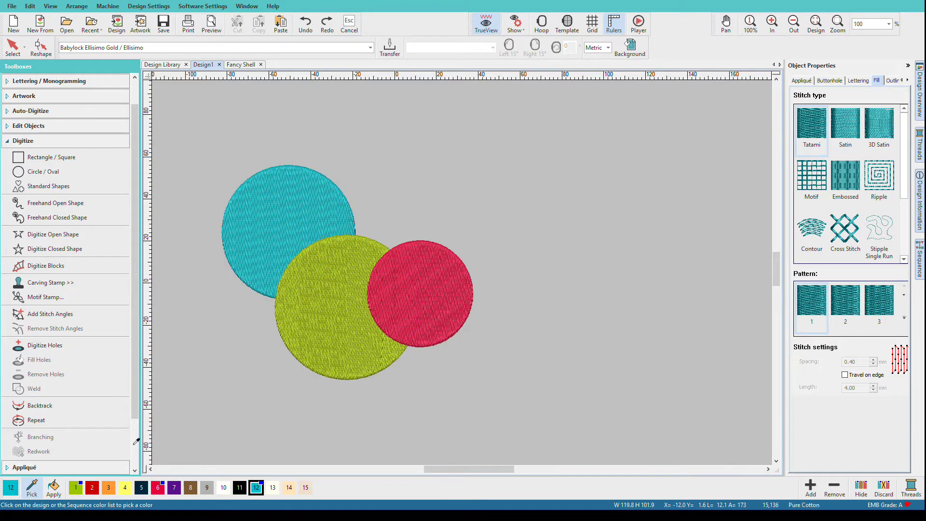
pyautogui.click(51, 488)
# Recolour the red circle with teal thread 12
pyautogui.click(407, 285)
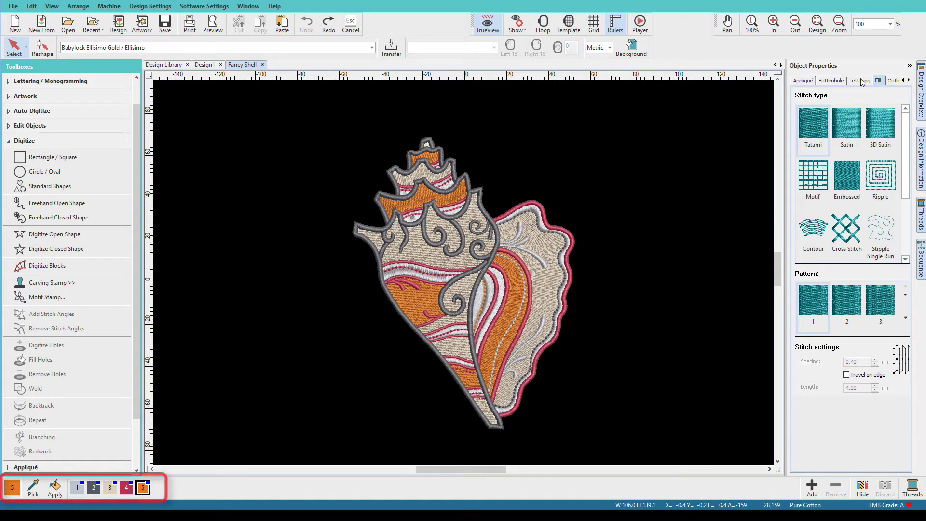
# Collapse Object Properties and list the stitching sequence by colour
pyautogui.click(909, 66)
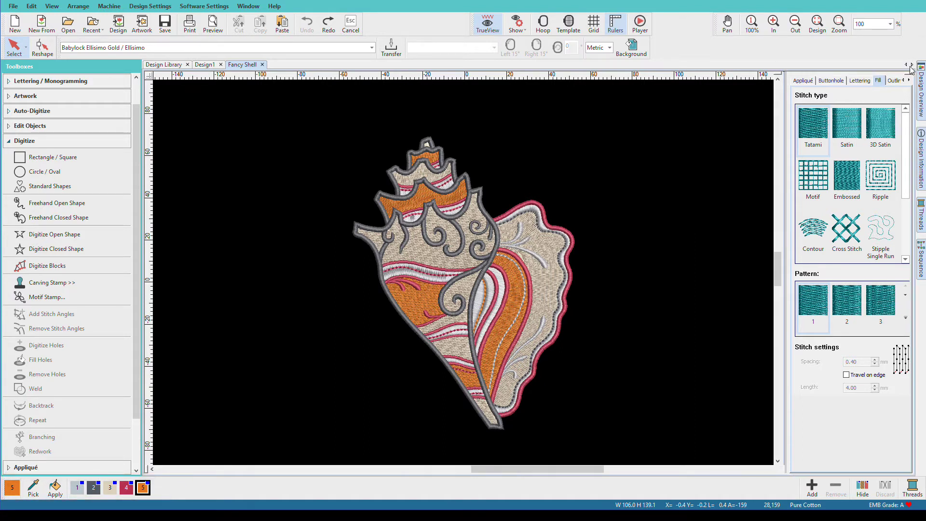
pyautogui.click(921, 254)
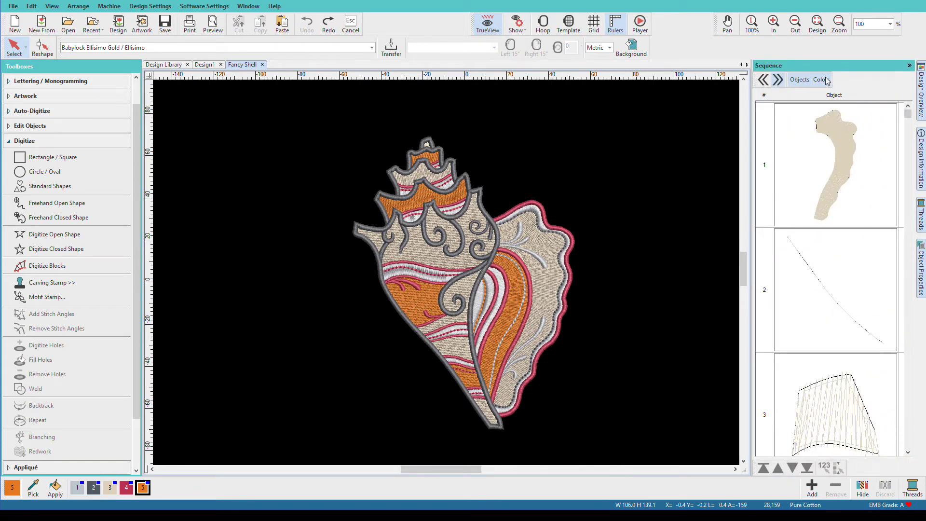
pyautogui.click(824, 80)
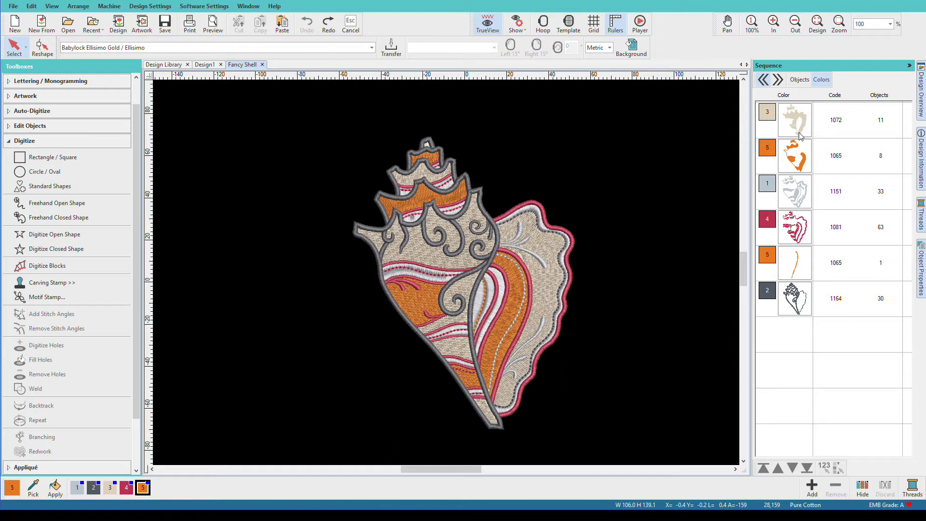
# Show the detailed thread chart and display only the orange colour 5 stitching
pyautogui.click(921, 215)
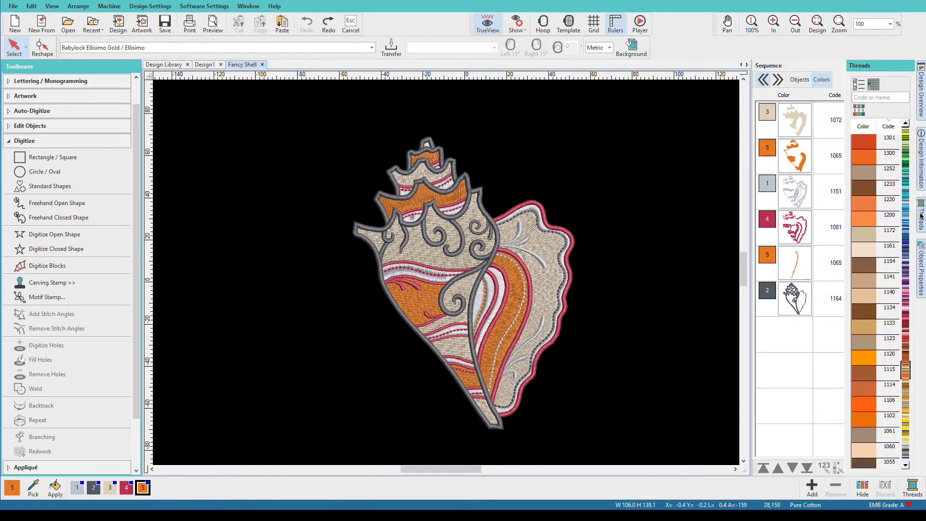
pyautogui.click(874, 85)
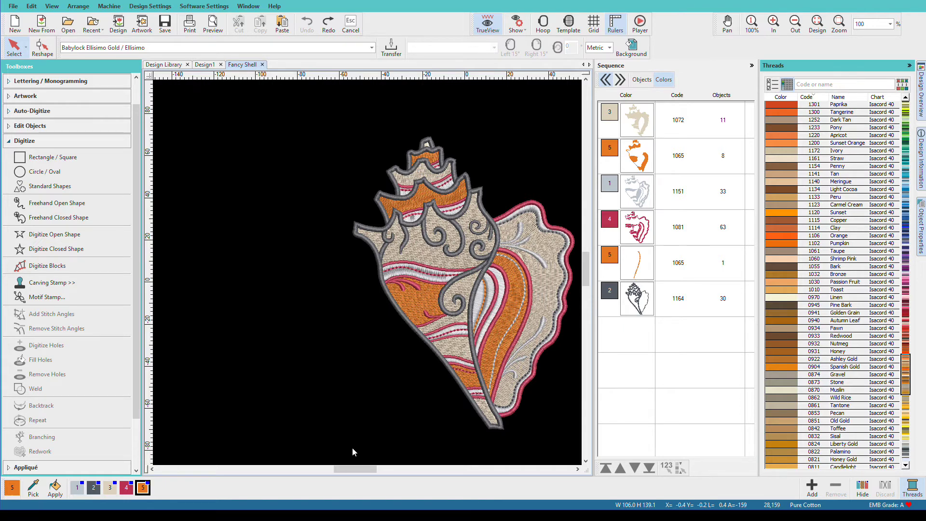
pyautogui.click(273, 453)
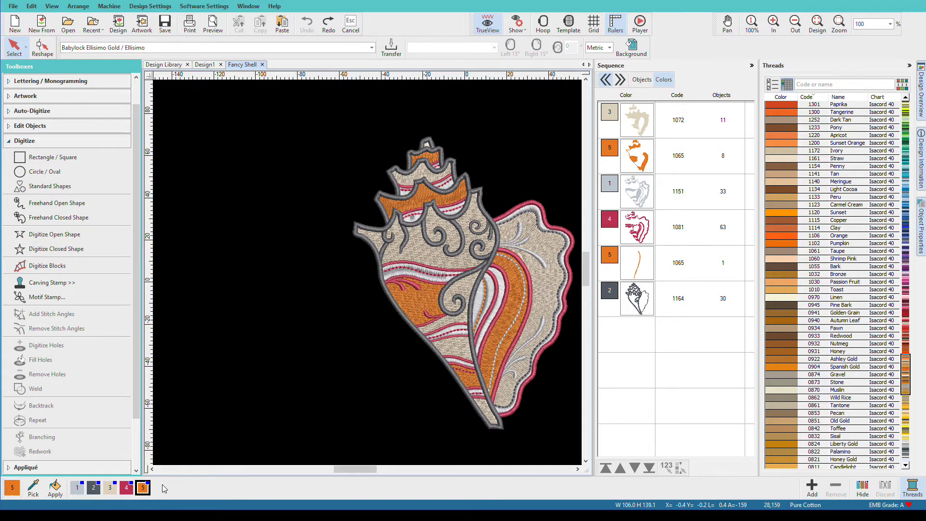
pyautogui.click(144, 487)
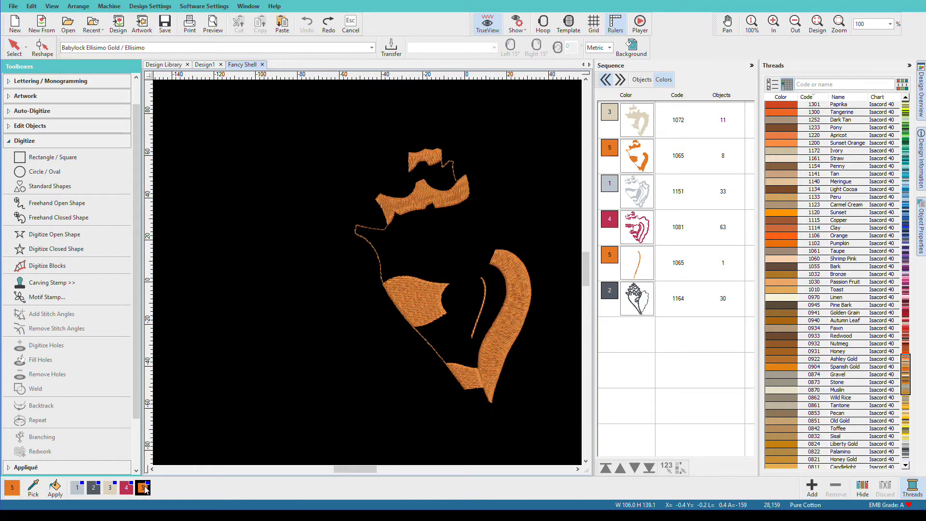
# Isolate the pink colour-4 outlines, then redisplay all colours with colour 4 current
pyautogui.click(144, 488)
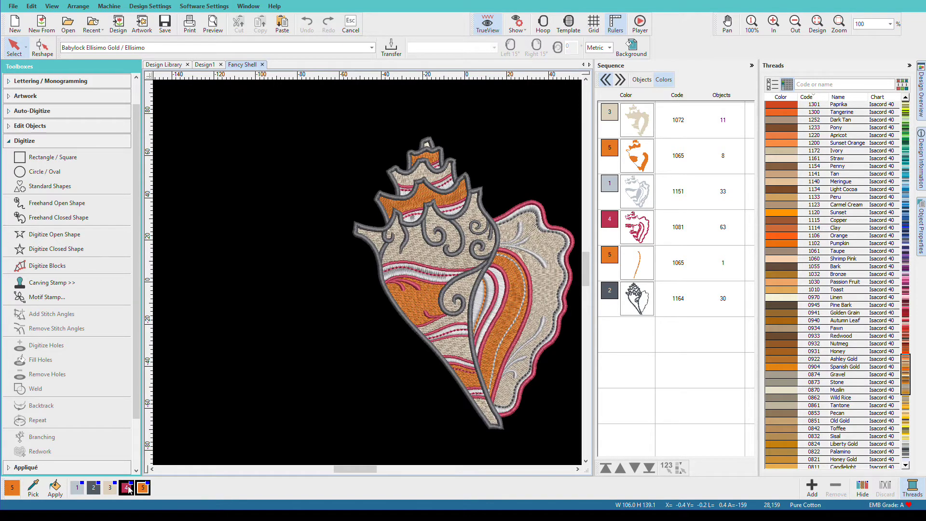
pyautogui.click(126, 488)
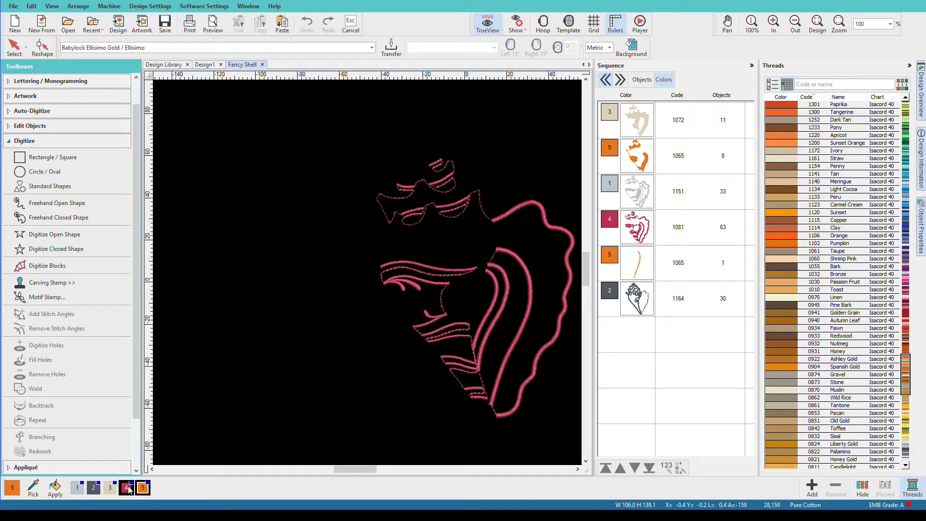
pyautogui.click(127, 487)
pyautogui.click(127, 488)
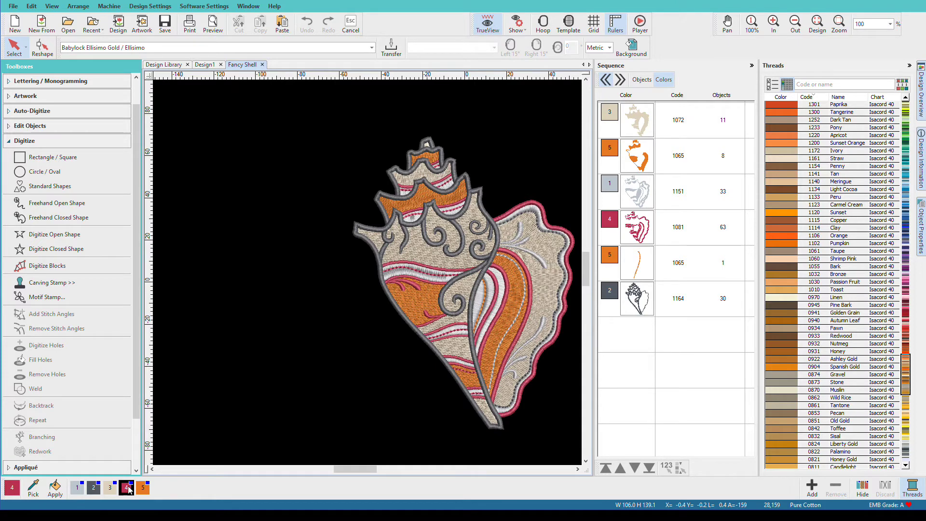
pyautogui.click(127, 487)
# Swap the Isacord 40 thread chart for Madeira Classic 40 in Select Thread Charts
pyautogui.click(772, 83)
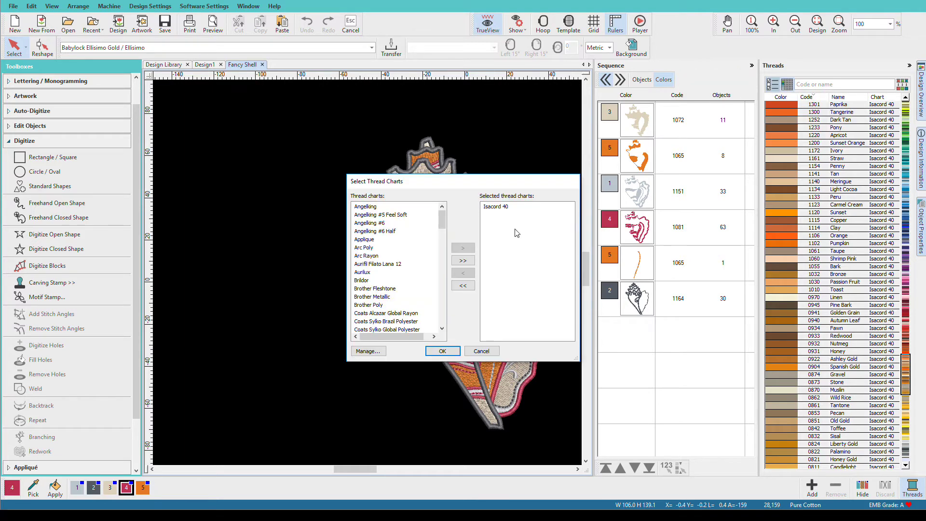
pyautogui.moveTo(438, 226); pyautogui.dragTo(432, 278)
pyautogui.click(506, 207)
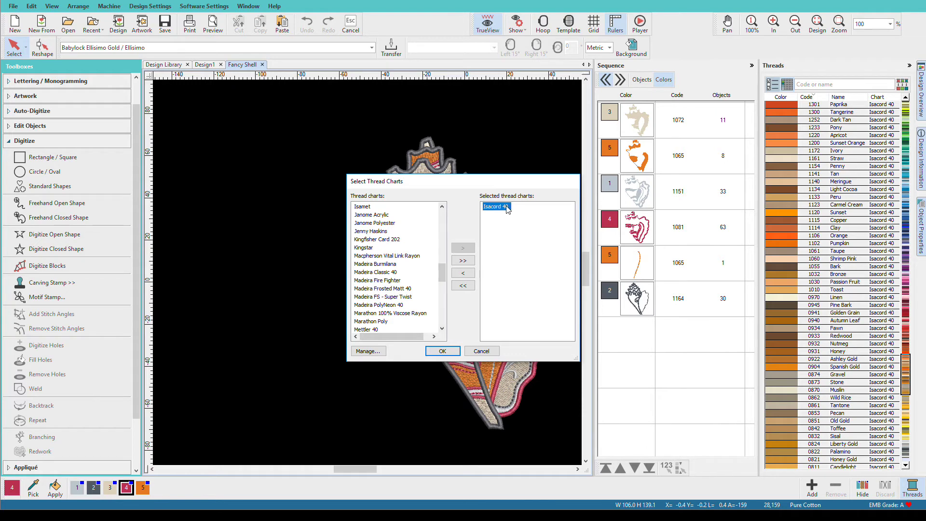
pyautogui.click(464, 273)
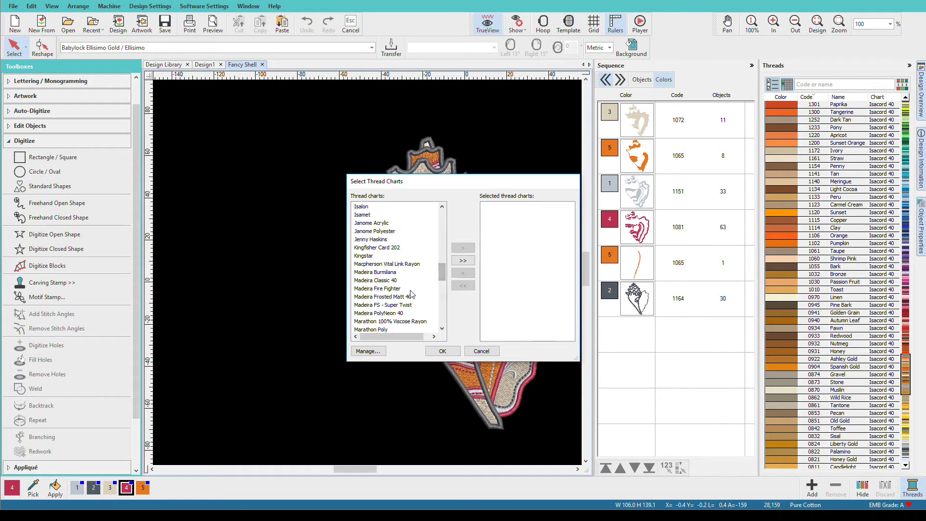
pyautogui.click(380, 280)
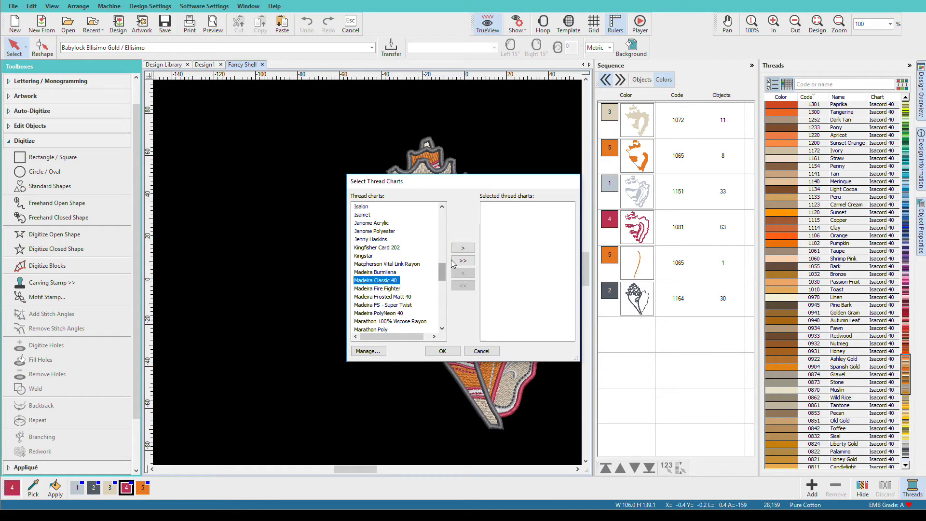
pyautogui.click(463, 248)
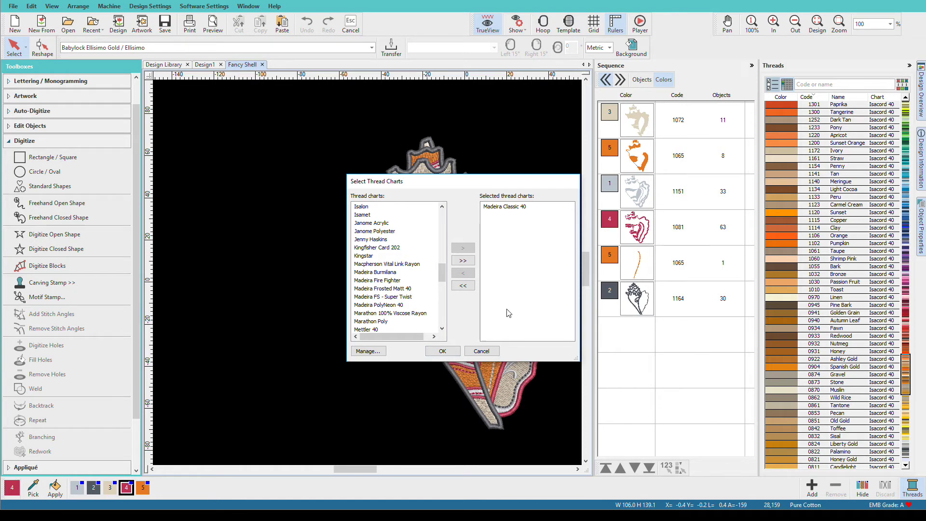
pyautogui.click(448, 352)
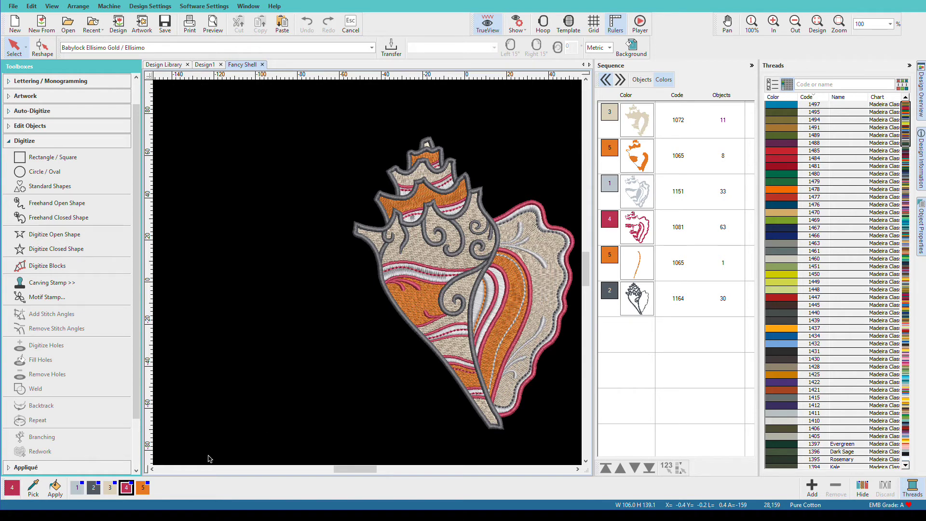
# Assign Madeira thread 1372 Pumpkin Spice to colour 5
pyautogui.click(147, 488)
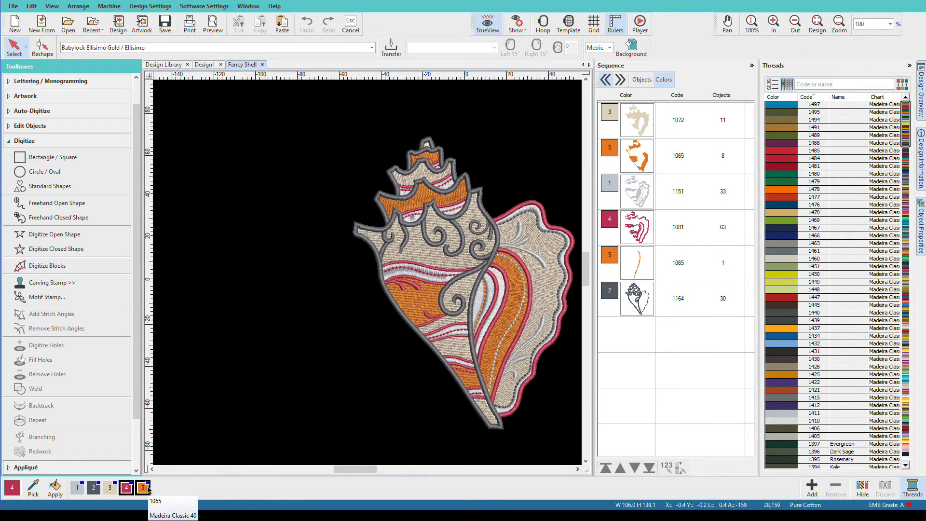
pyautogui.click(145, 488)
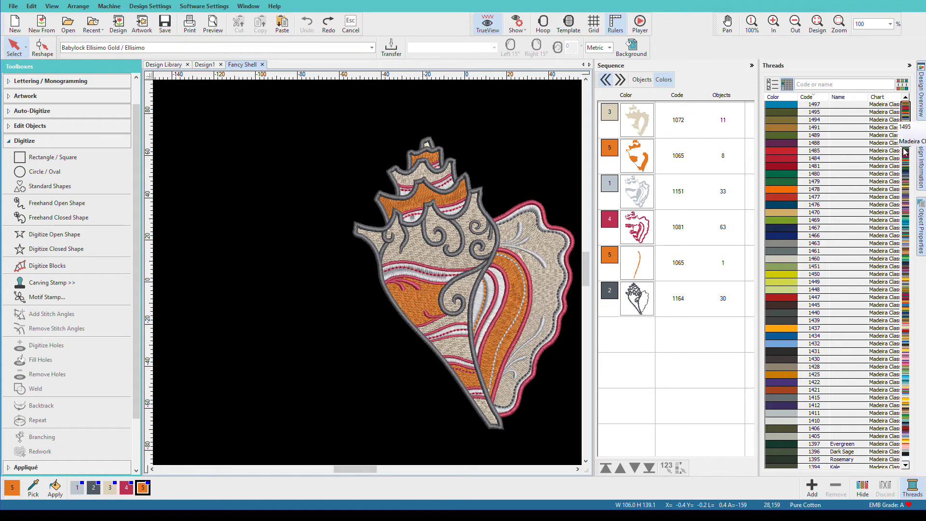
pyautogui.click(905, 465)
pyautogui.scroll(-5, 905, 466)
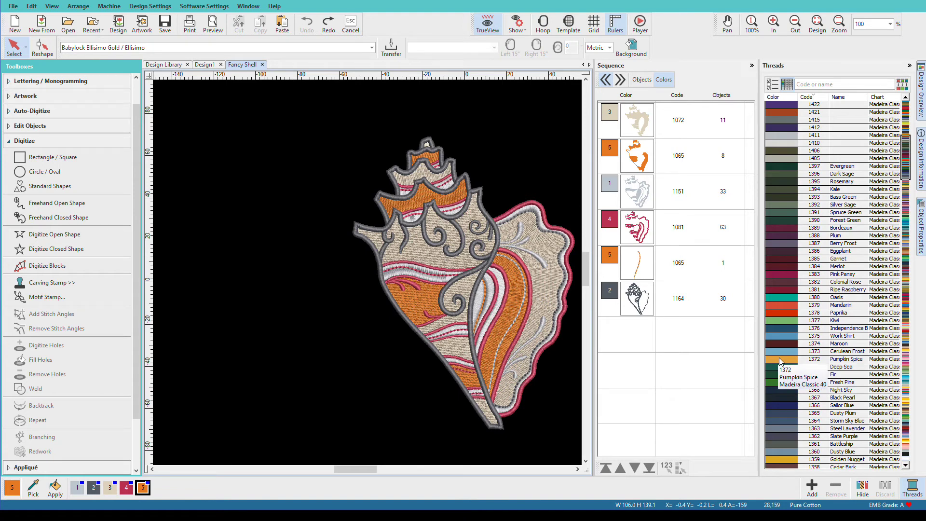
pyautogui.click(779, 359)
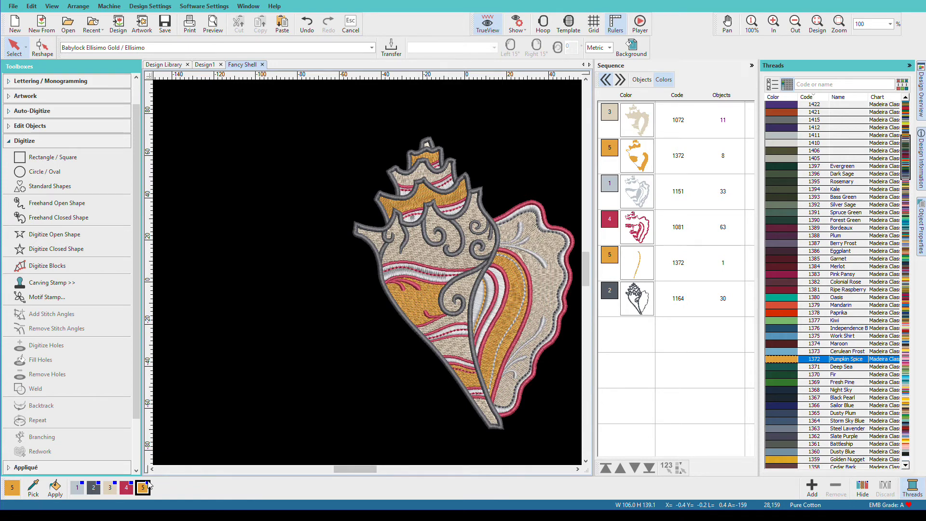
# Give the eight colour-5 objects Madeira thread 1379 Mandarin as a new colour 6
pyautogui.click(646, 152)
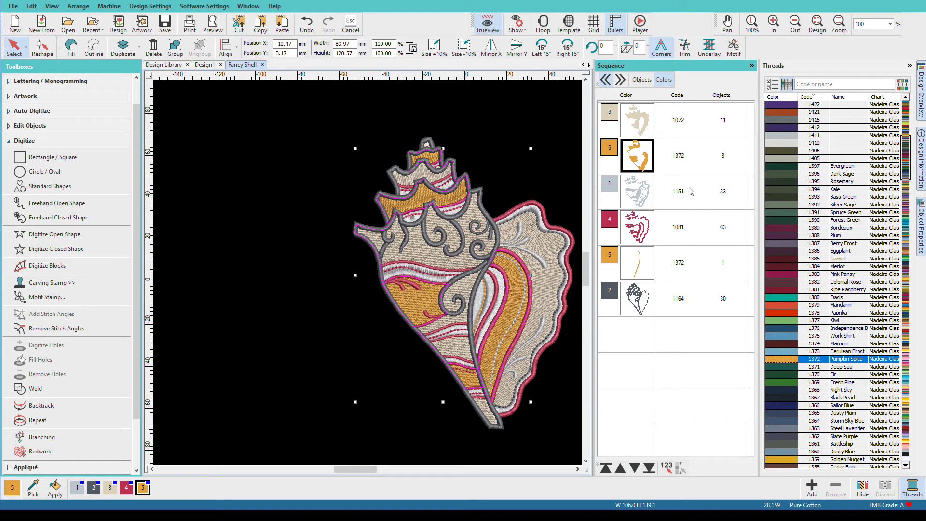
pyautogui.click(786, 304)
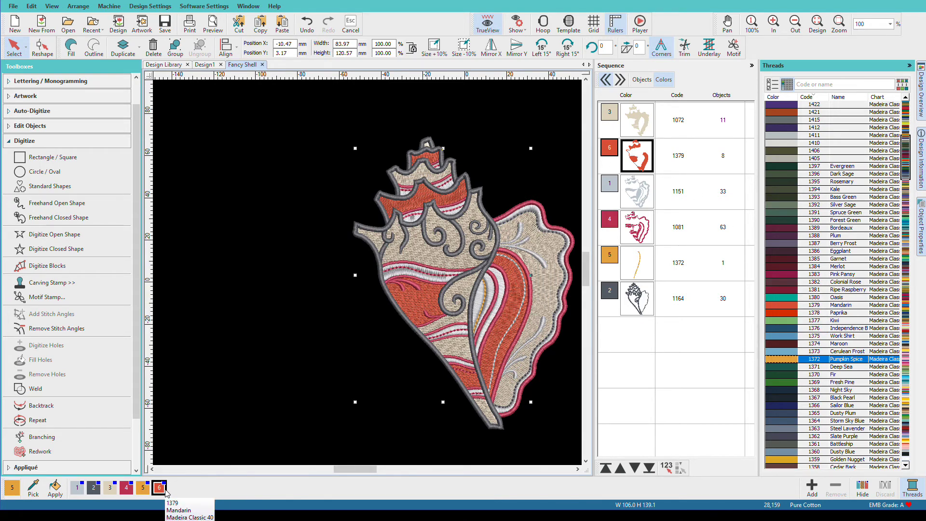
pyautogui.click(825, 85)
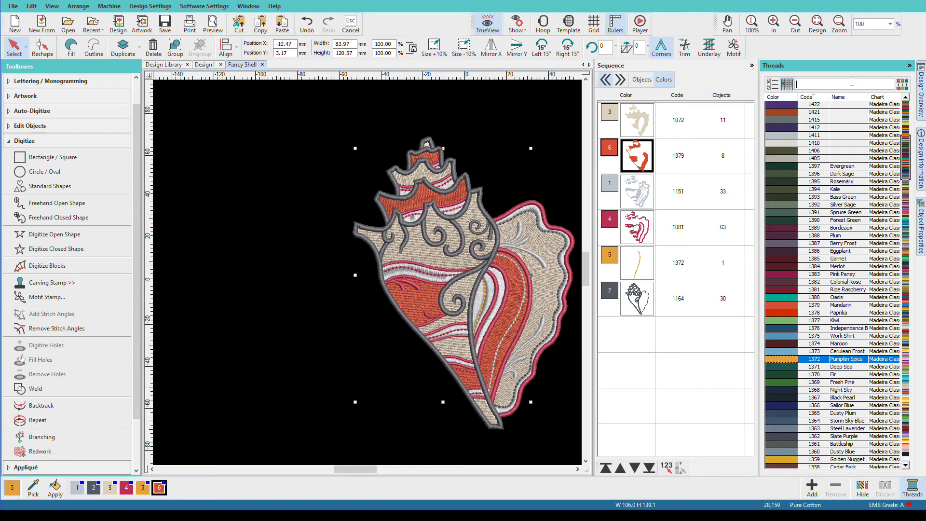
# Replace the Madeira Classic 40 chart with the Hemingworth chart in Select Thread Charts
pyautogui.click(772, 87)
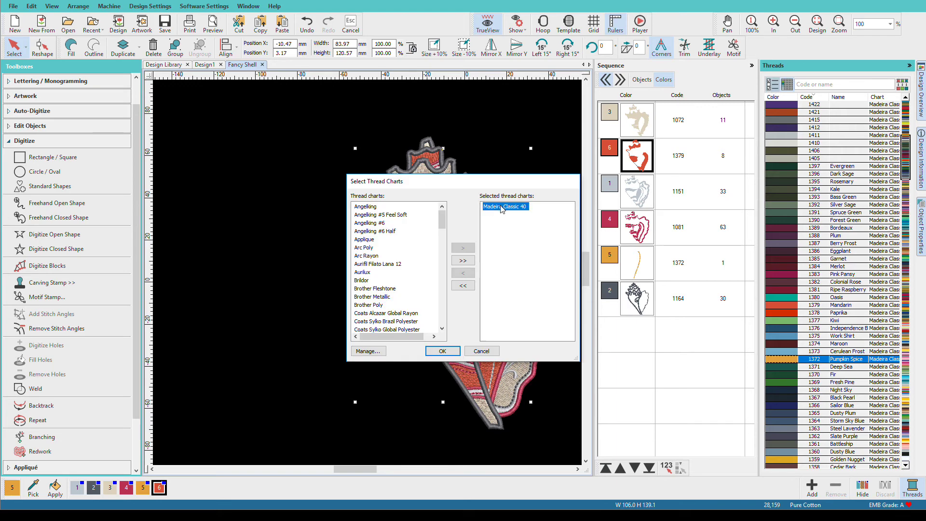
pyautogui.click(471, 274)
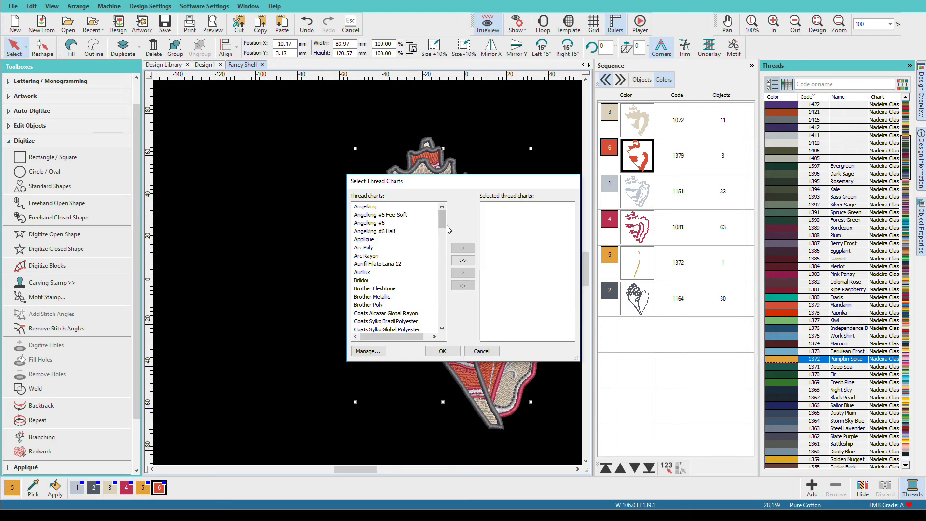
pyautogui.scroll(-1, 442, 227)
pyautogui.moveTo(443, 226); pyautogui.dragTo(440, 256)
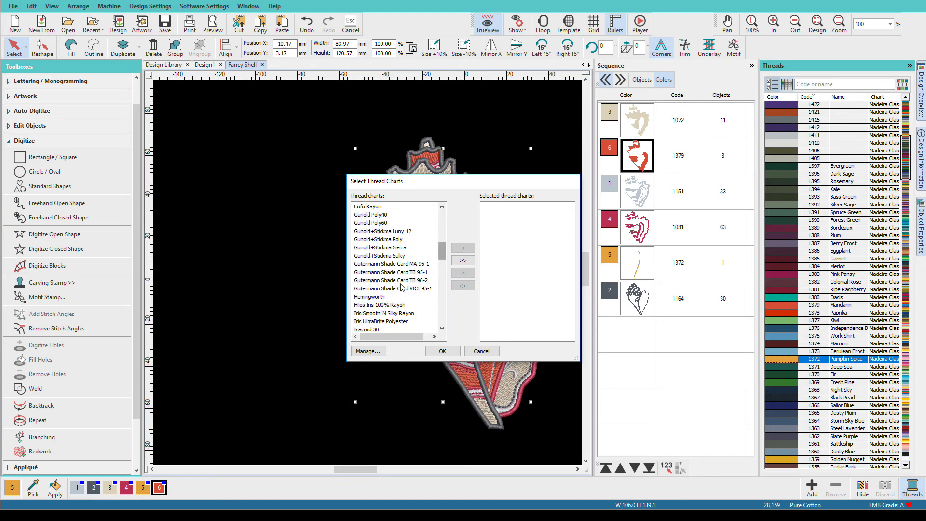
pyautogui.click(370, 296)
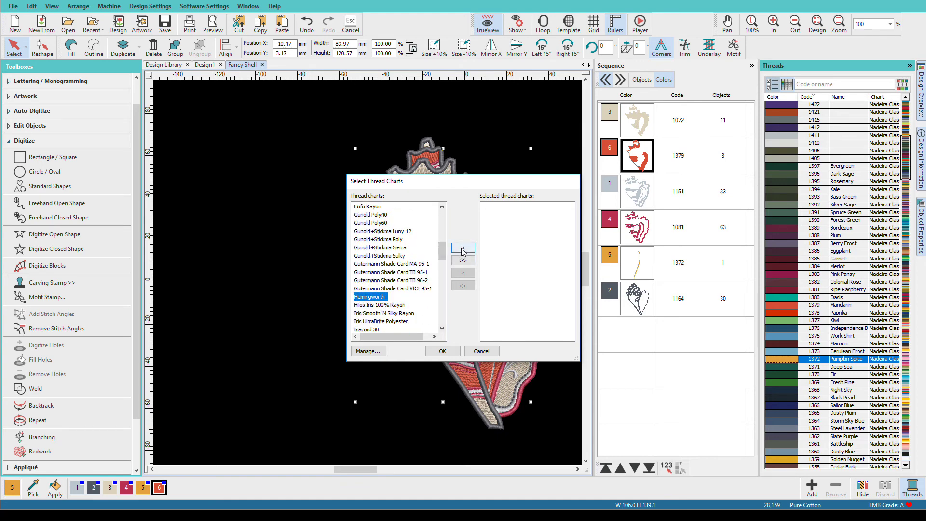
pyautogui.click(462, 248)
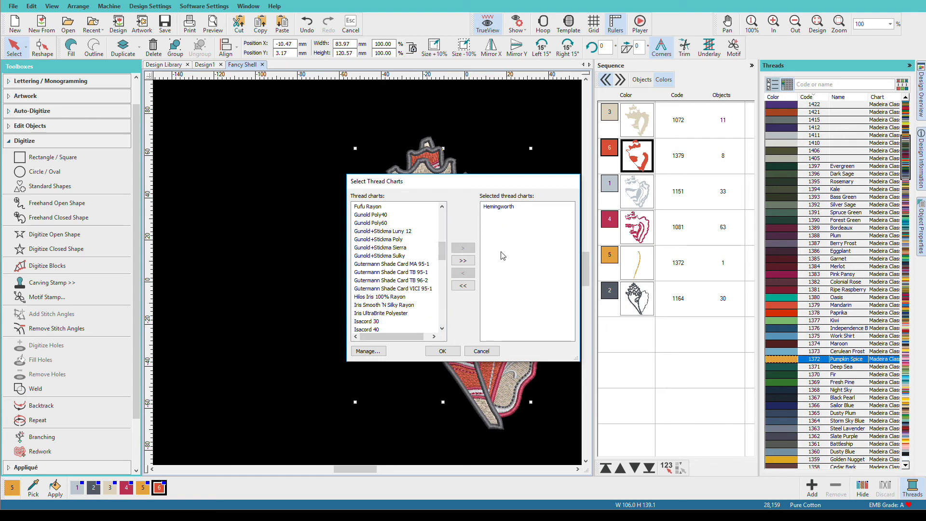
pyautogui.click(442, 351)
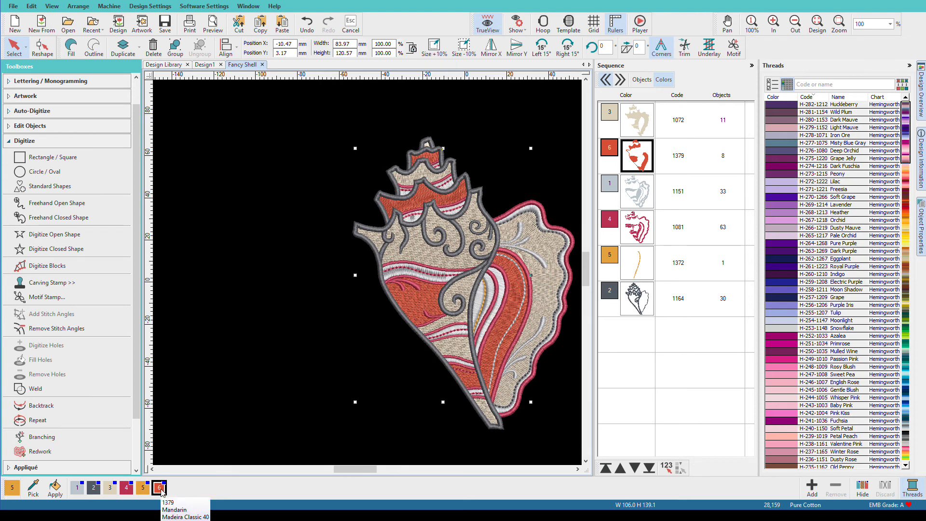
# Auto-match all six colour blocks to the nearest Hemingworth threads, making colour 5 H-228-1023 Marigold
pyautogui.click(903, 84)
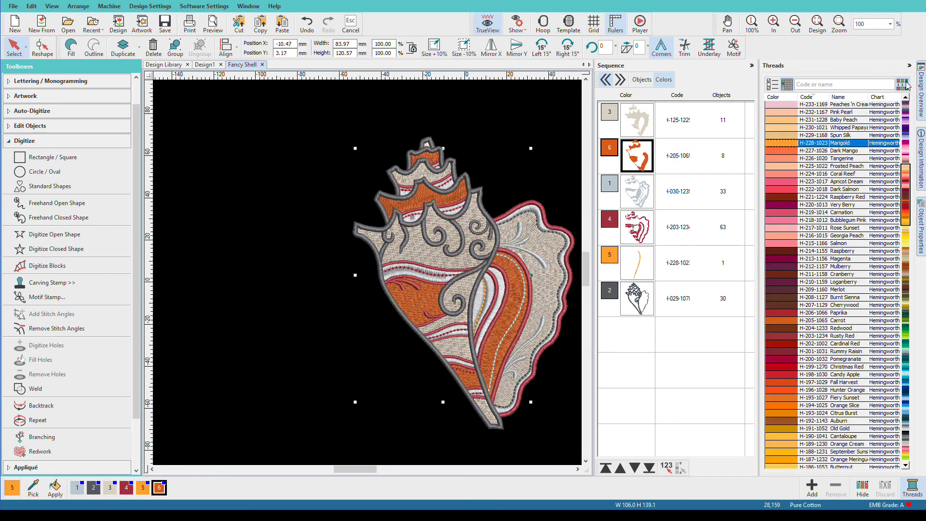